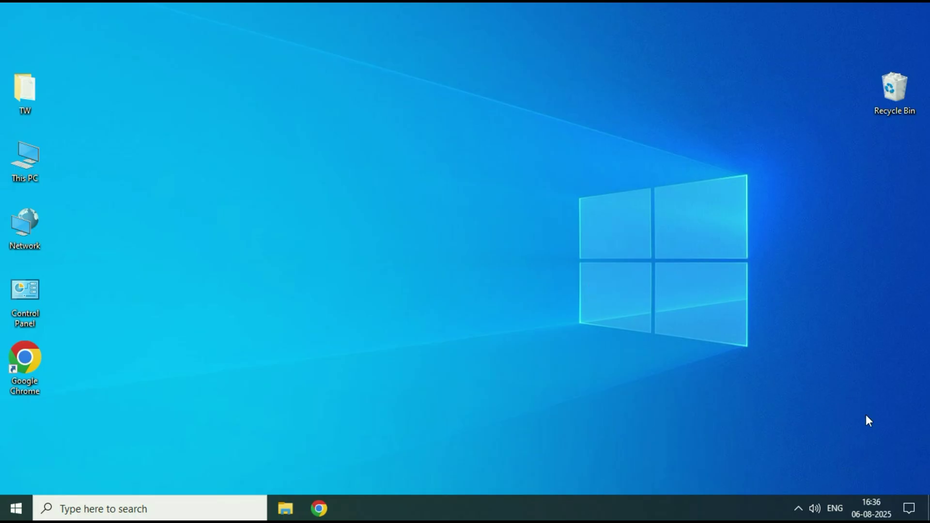
Open the system sound settings and set the speakers' spatial sound format to Off in the output device properties.
{"action": "right_click", "coordinate": [815, 512]}
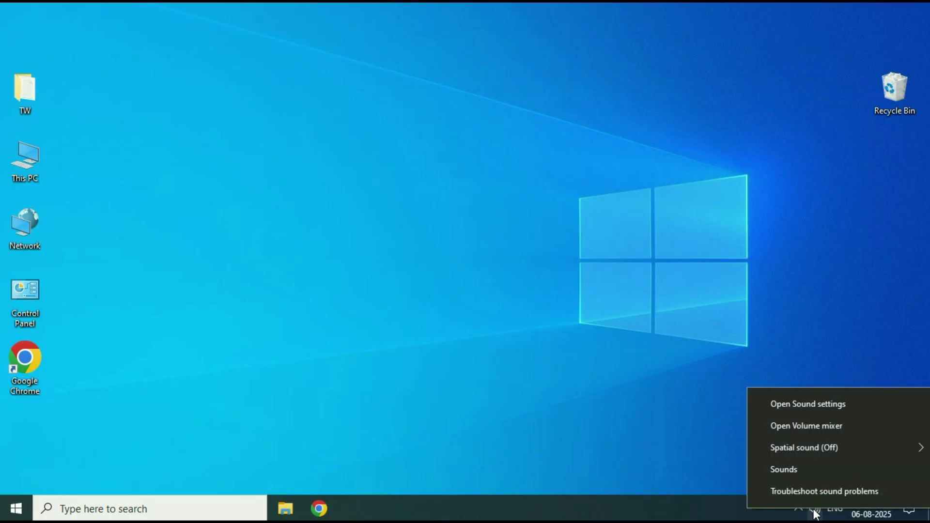
{"action": "left_click", "coordinate": [847, 406]}
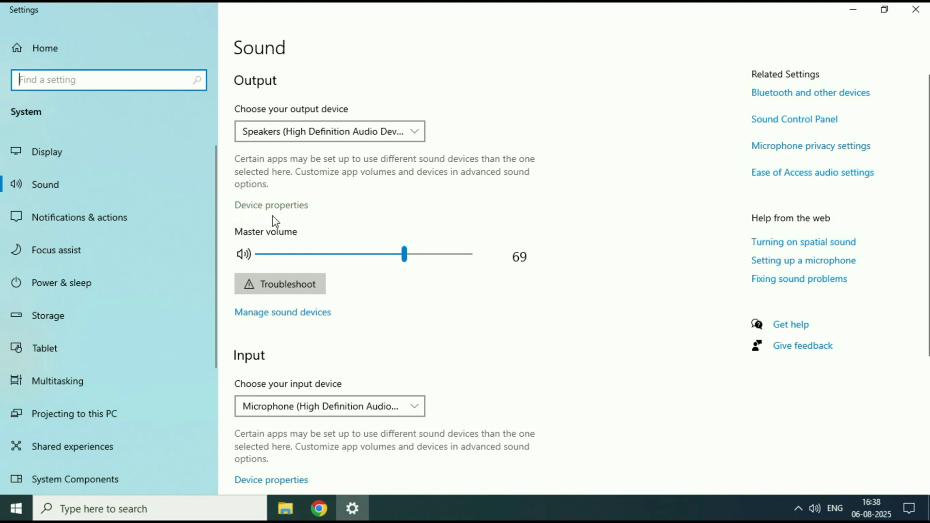
{"action": "left_click", "coordinate": [282, 207]}
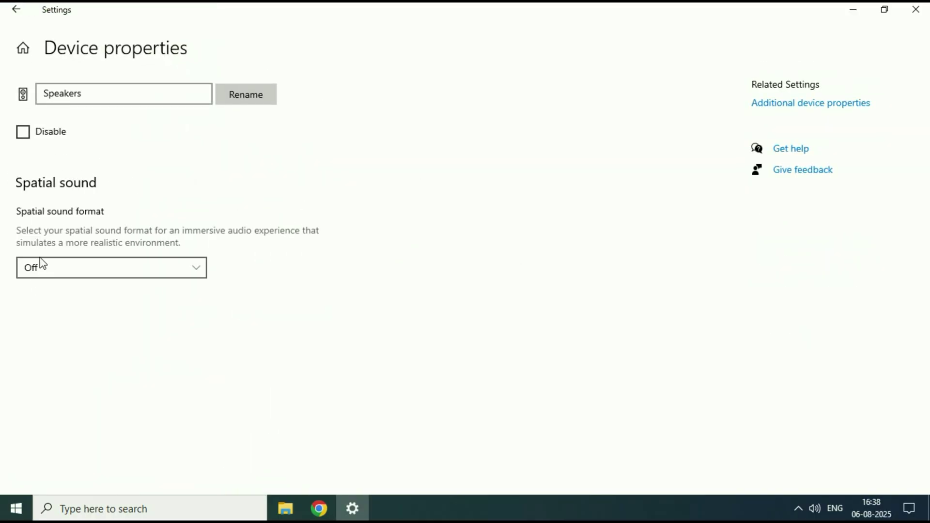
{"action": "left_click", "coordinate": [203, 275]}
{"action": "left_click", "coordinate": [107, 269]}
{"action": "left_click", "coordinate": [19, 21]}
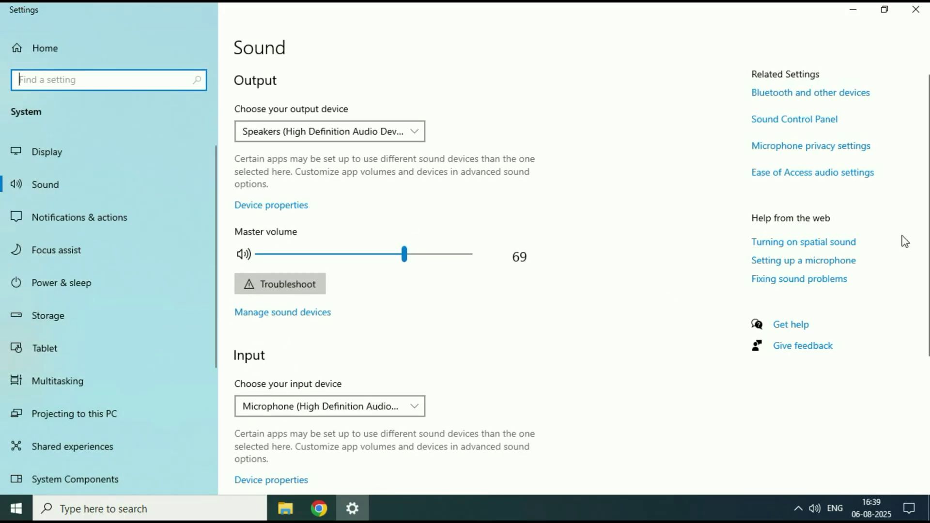
Choose Microphone (High Definition Audio Device) as the input device and close the sound settings.
{"action": "scroll", "coordinate": [477, 178], "scroll_direction": "down", "scroll_amount": 5}
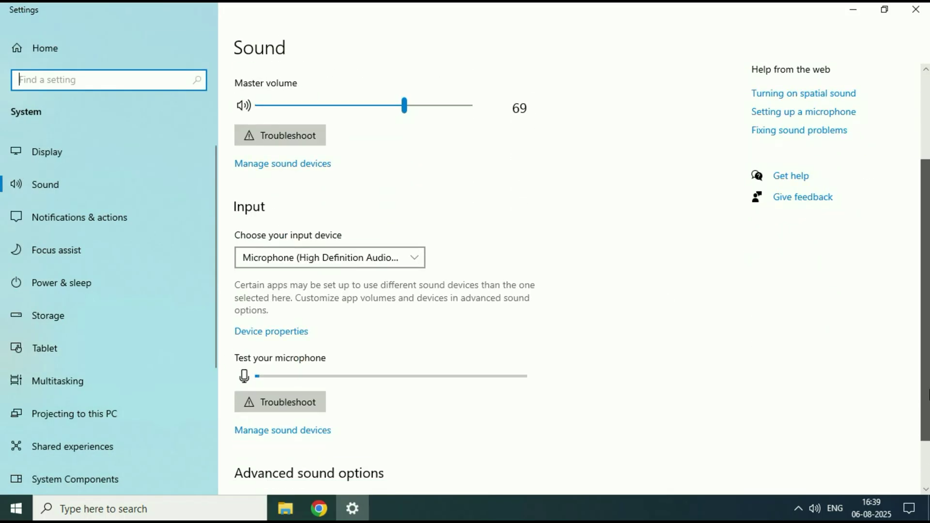
{"action": "left_click", "coordinate": [414, 193]}
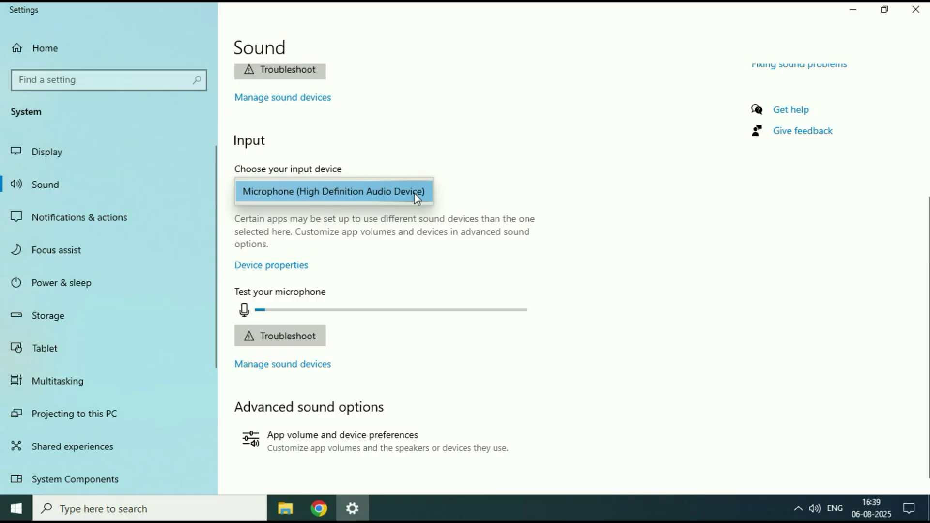
{"action": "left_click", "coordinate": [414, 193]}
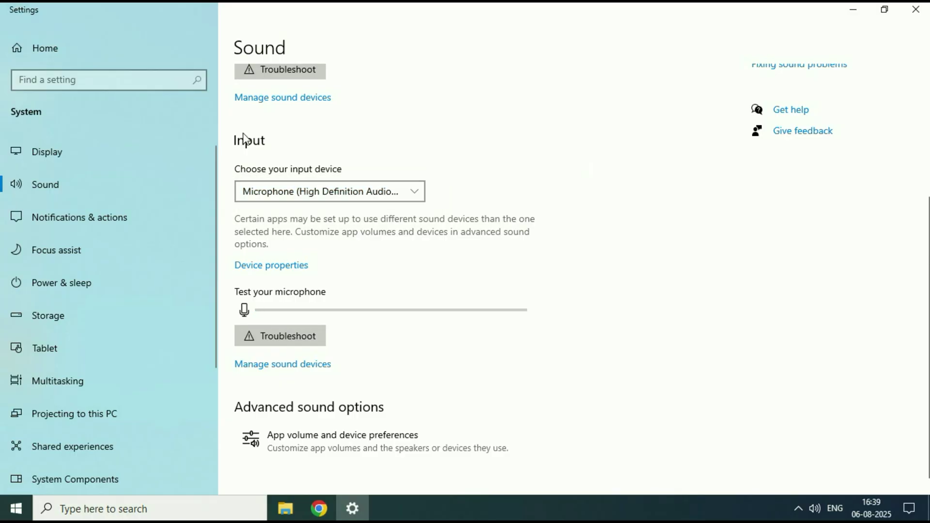
{"action": "scroll", "coordinate": [279, 143], "scroll_direction": "down", "scroll_amount": 1}
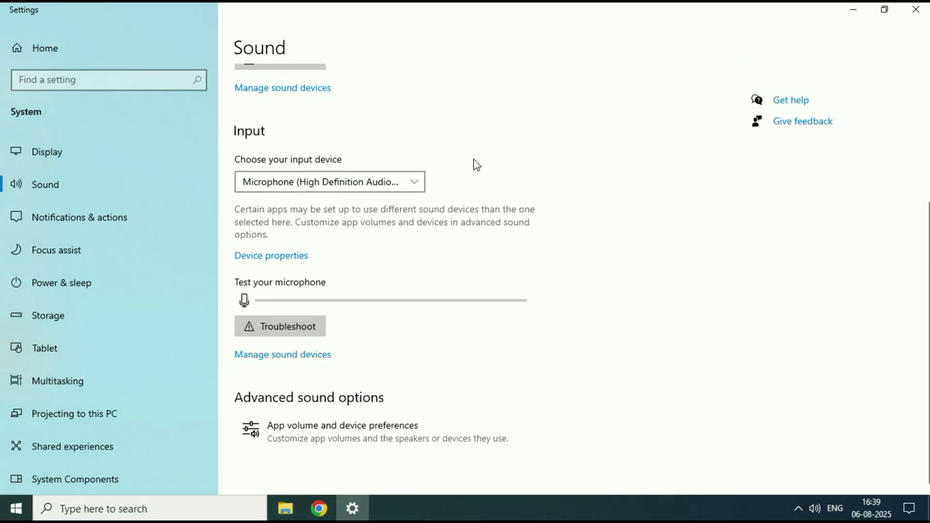
{"action": "left_click", "coordinate": [915, 10]}
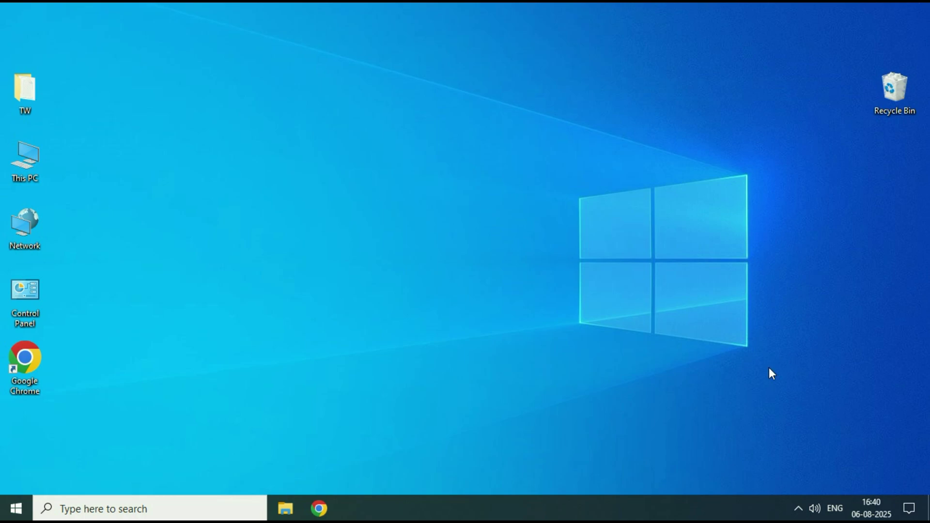
Open the microphone's properties from the recording devices in the classic Sound dialog and check its Listen to this device option.
{"action": "right_click", "coordinate": [814, 509]}
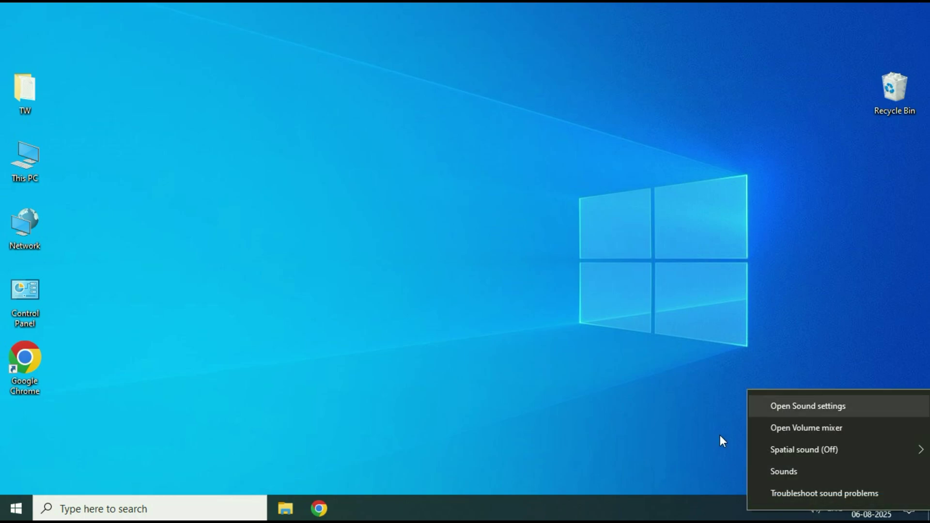
{"action": "left_click", "coordinate": [784, 472]}
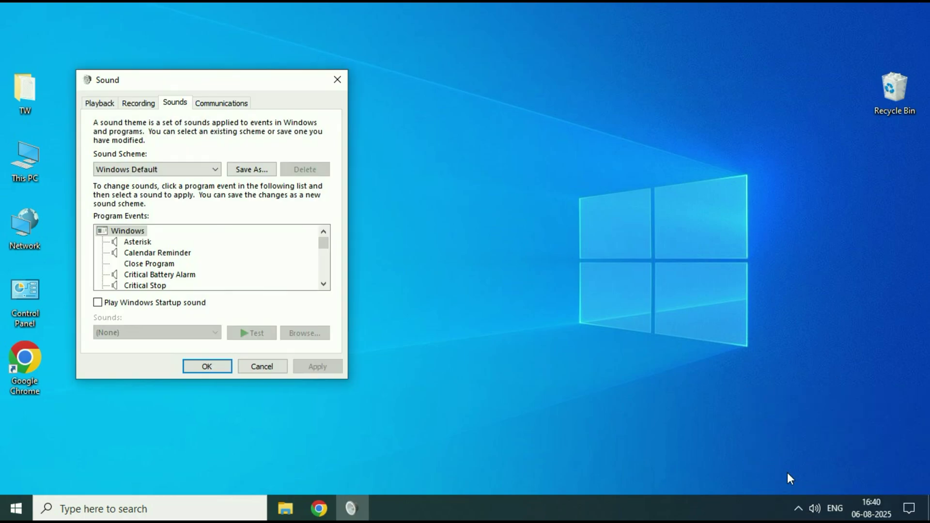
{"action": "left_click_drag", "start_coordinate": [254, 80], "coordinate": [468, 79]}
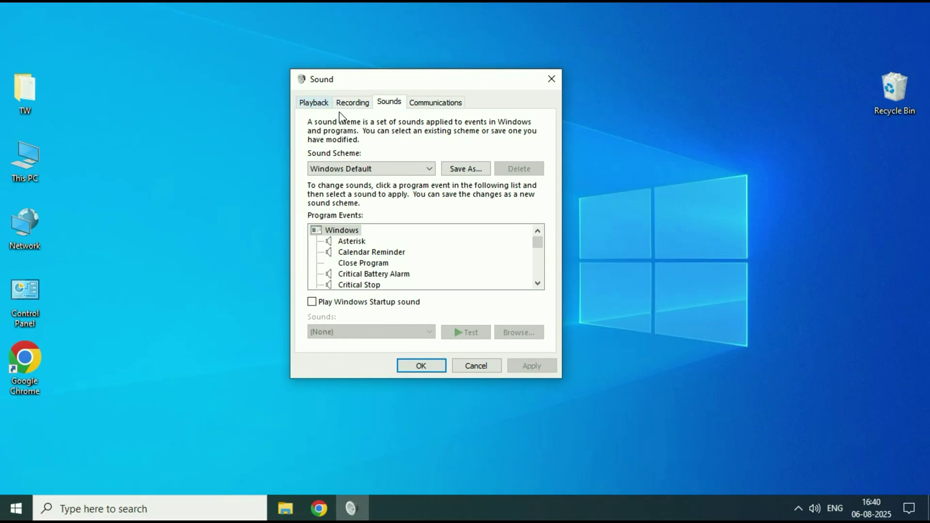
{"action": "left_click", "coordinate": [362, 102]}
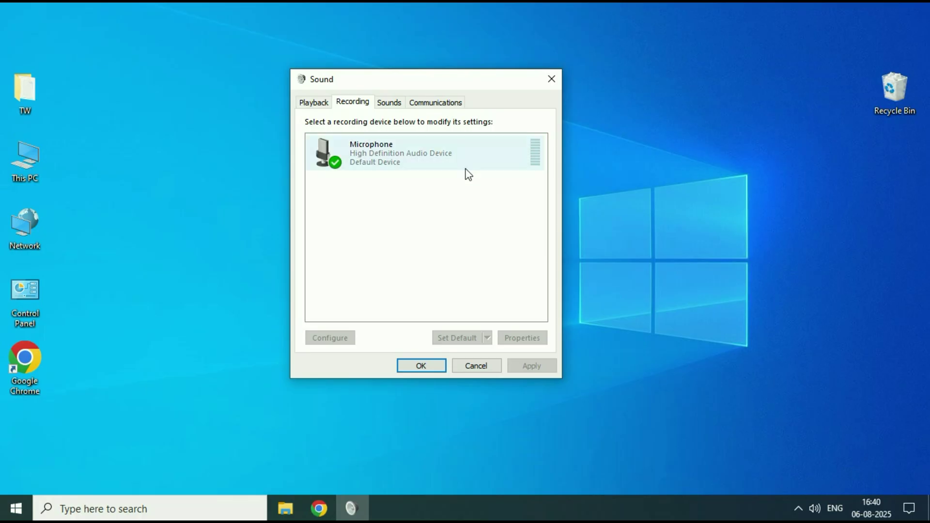
{"action": "right_click", "coordinate": [388, 147]}
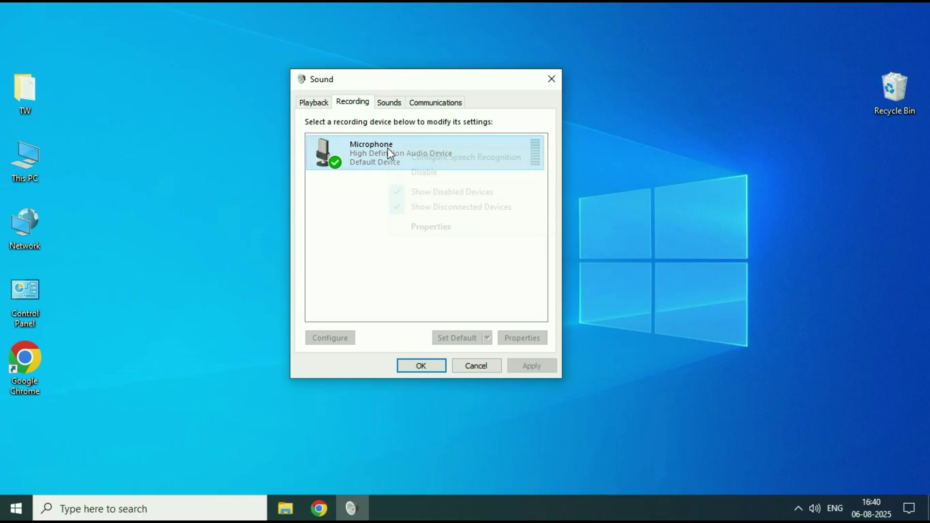
{"action": "left_click", "coordinate": [443, 228]}
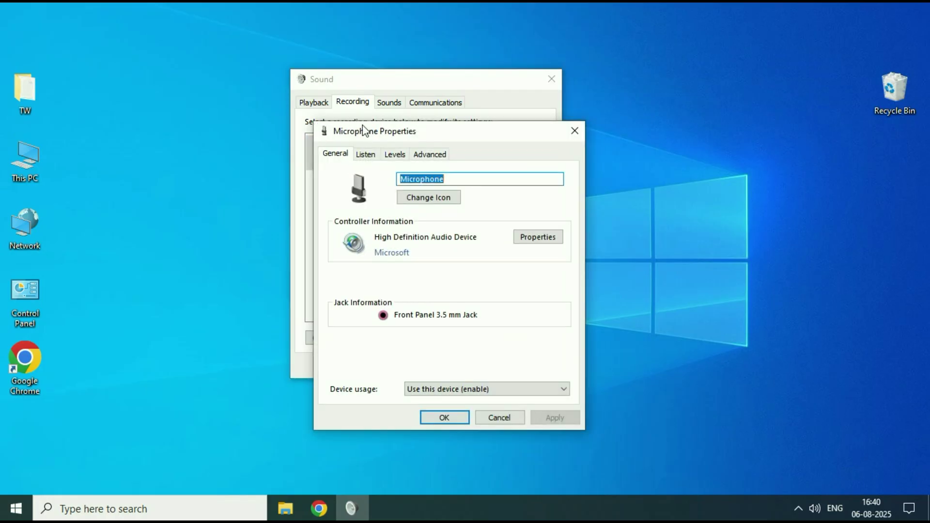
{"action": "left_click", "coordinate": [366, 155]}
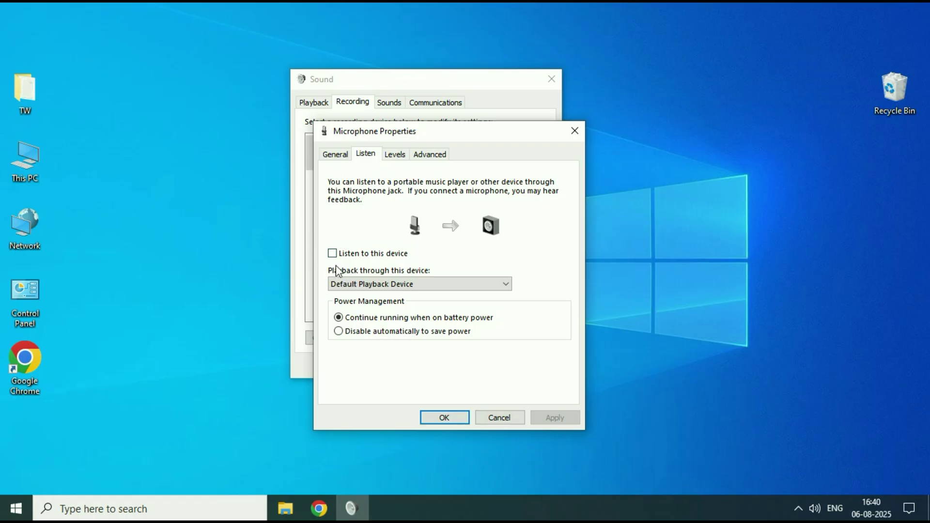
Set the microphone level to 28 and Microphone Boost to 0.0 dB, and save the microphone properties.
{"action": "left_click", "coordinate": [398, 159]}
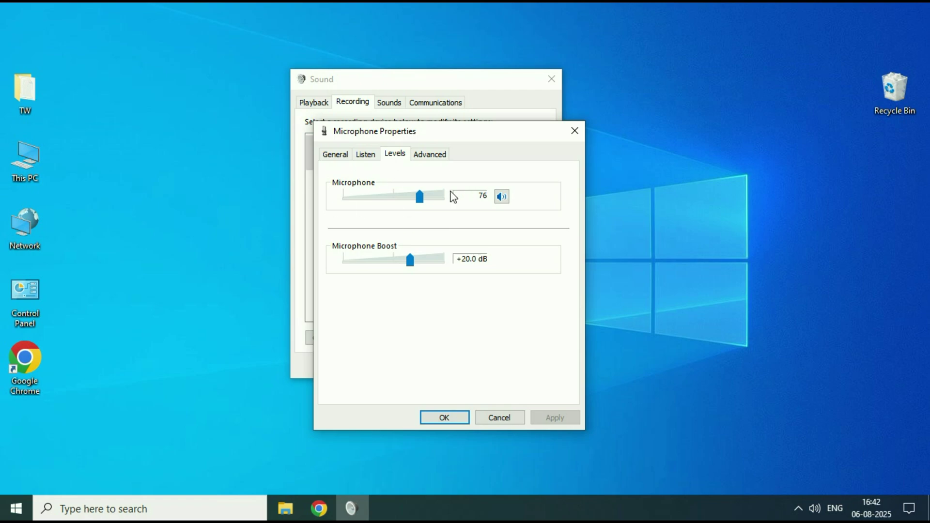
{"action": "left_click_drag", "start_coordinate": [414, 199], "coordinate": [371, 206]}
{"action": "left_click_drag", "start_coordinate": [408, 262], "coordinate": [332, 266]}
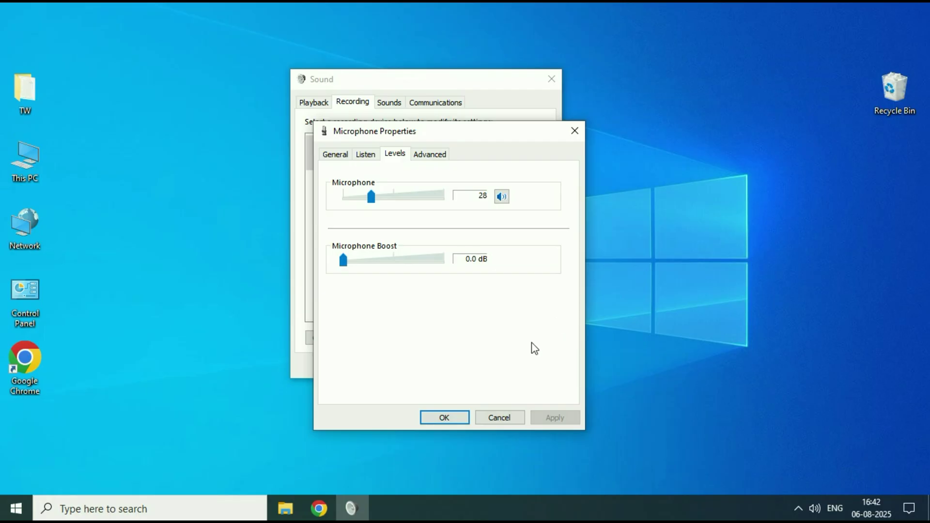
{"action": "left_click", "coordinate": [431, 418]}
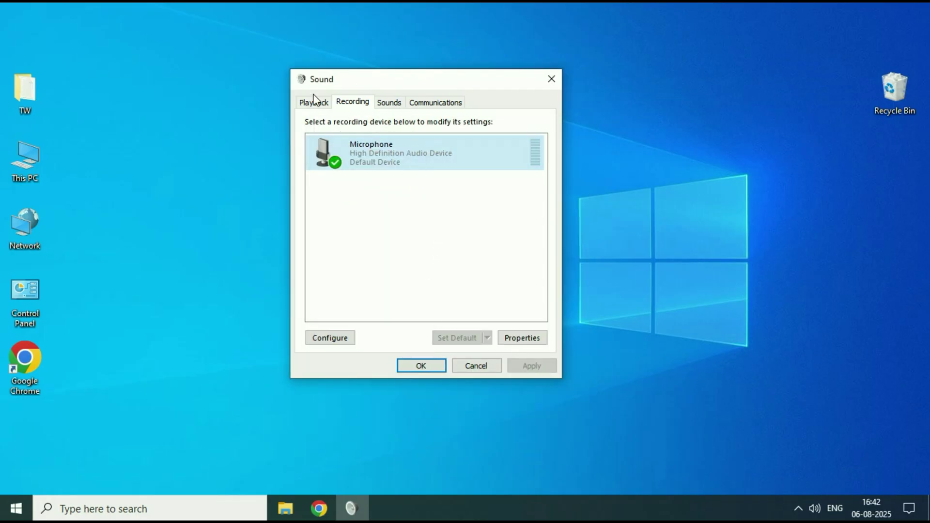
Disable all enhancements for the Speakers playback device, apply the change and close the Sound dialog.
{"action": "left_click", "coordinate": [321, 105]}
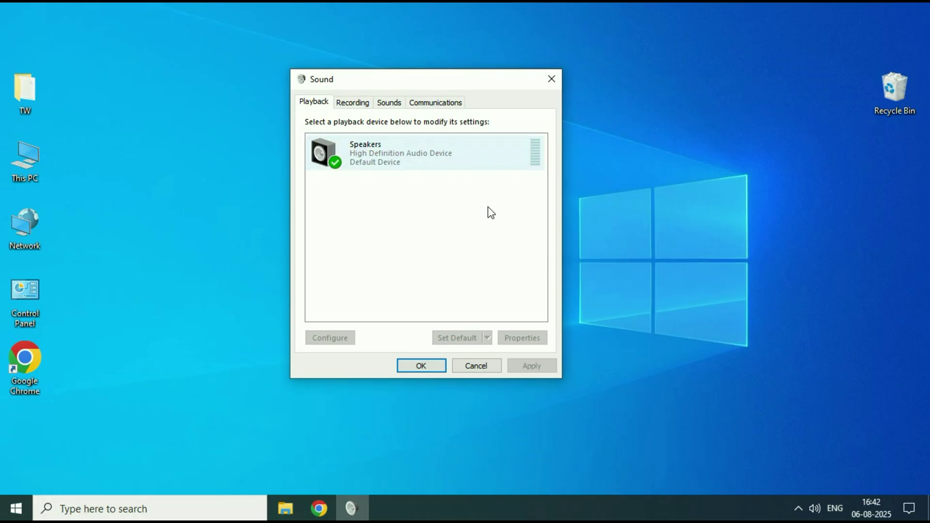
{"action": "right_click", "coordinate": [400, 147]}
{"action": "left_click", "coordinate": [440, 256]}
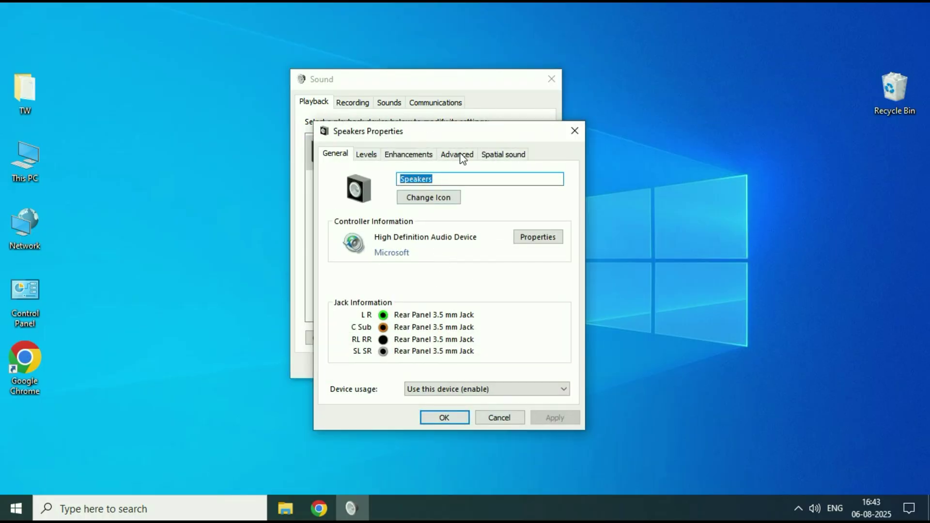
{"action": "left_click", "coordinate": [418, 154]}
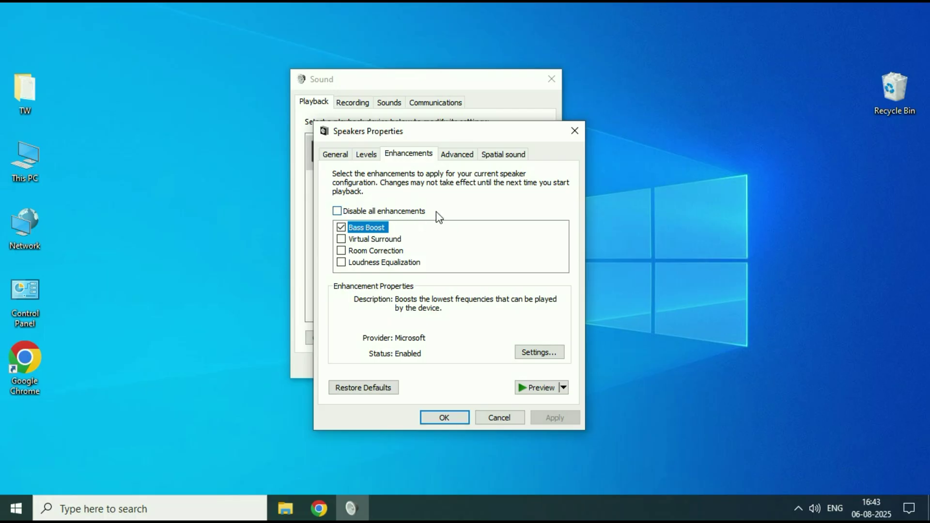
{"action": "left_click", "coordinate": [338, 212]}
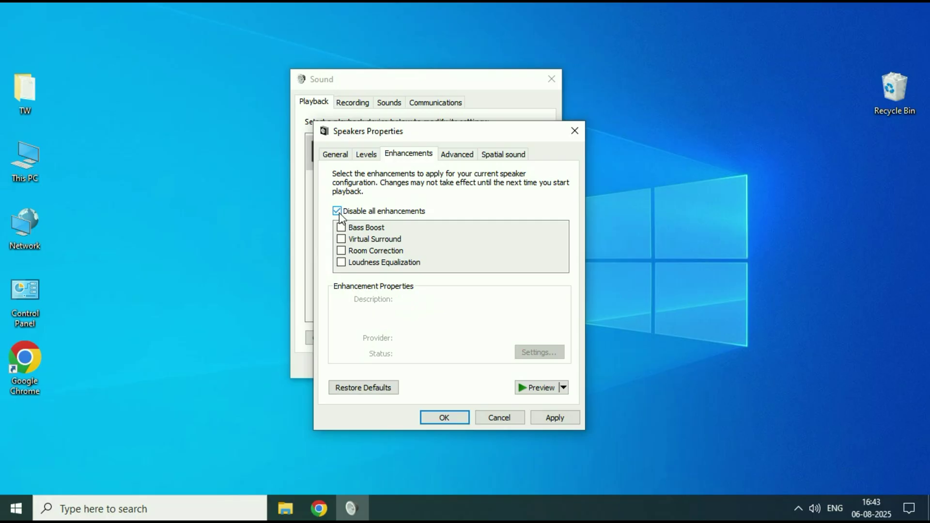
{"action": "left_click", "coordinate": [557, 417]}
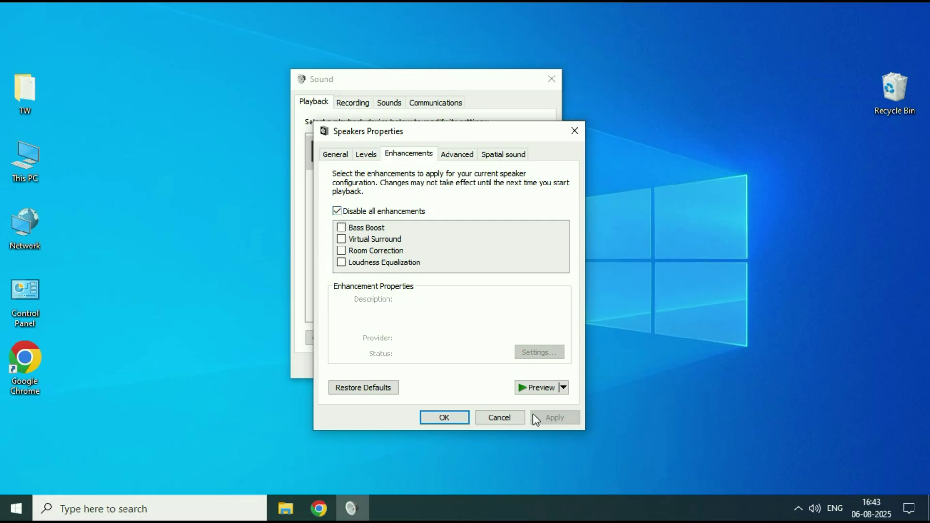
{"action": "left_click", "coordinate": [451, 418]}
{"action": "left_click", "coordinate": [419, 366]}
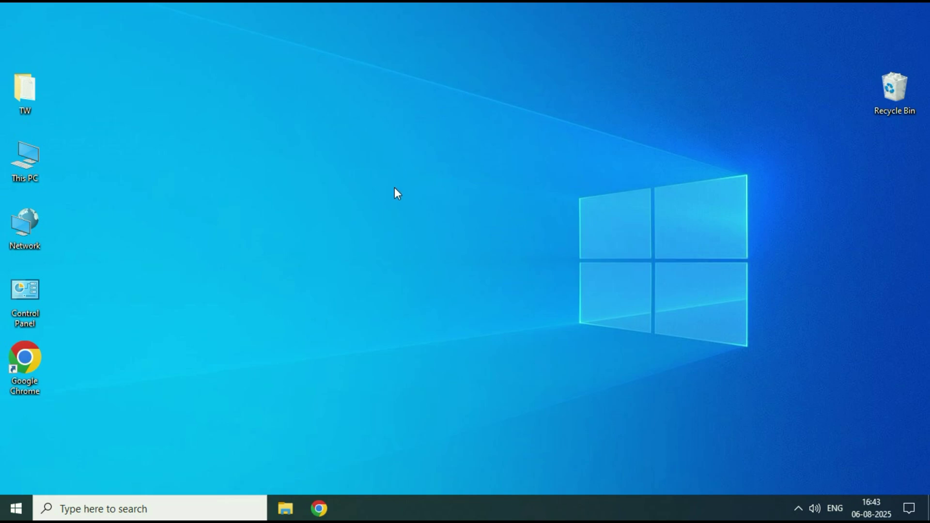
Launch the Services console by running services.msc.
{"action": "key", "text": "super+r"}
{"action": "left_click_drag", "start_coordinate": [180, 361], "coordinate": [438, 219]}
{"action": "left_click", "coordinate": [413, 283]}
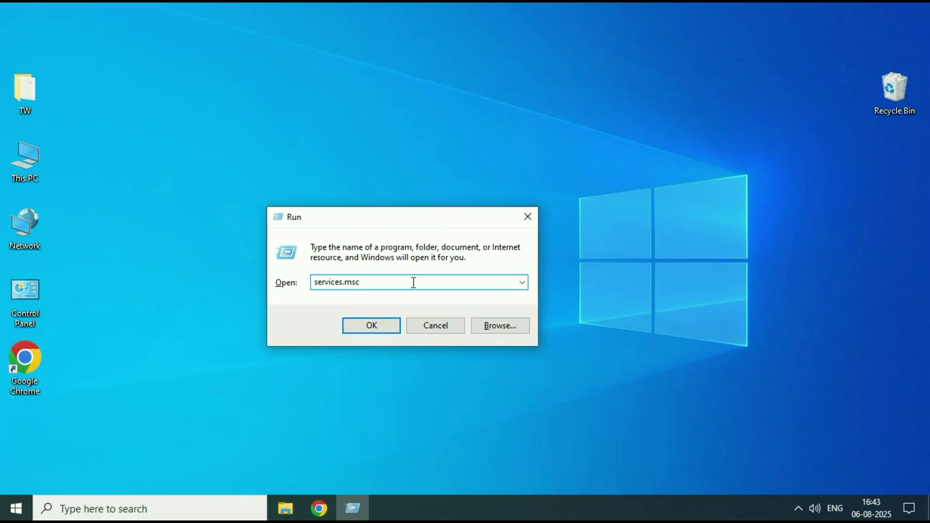
{"action": "double_click", "coordinate": [351, 282]}
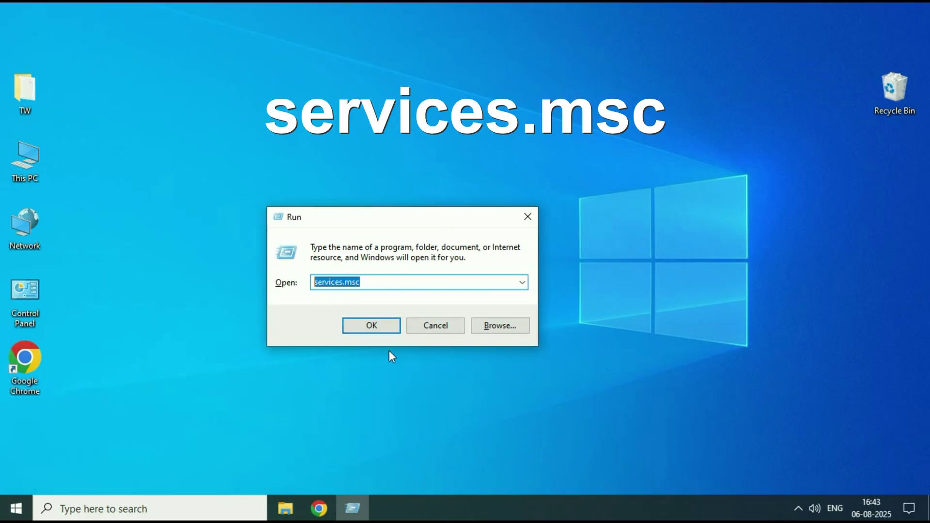
{"action": "left_click", "coordinate": [382, 332]}
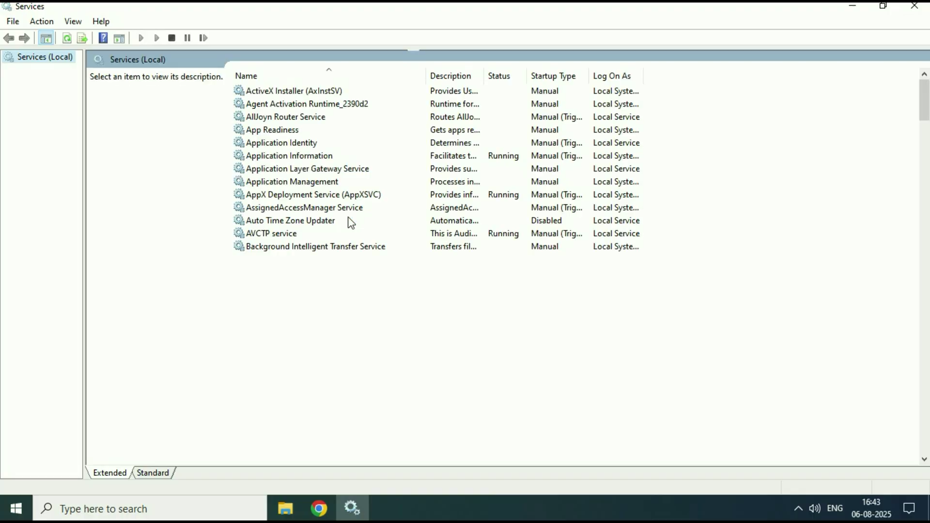
Check that the Windows Audio service's startup type is Automatic, and restart the service.
{"action": "left_click_drag", "start_coordinate": [924, 102], "coordinate": [928, 385]}
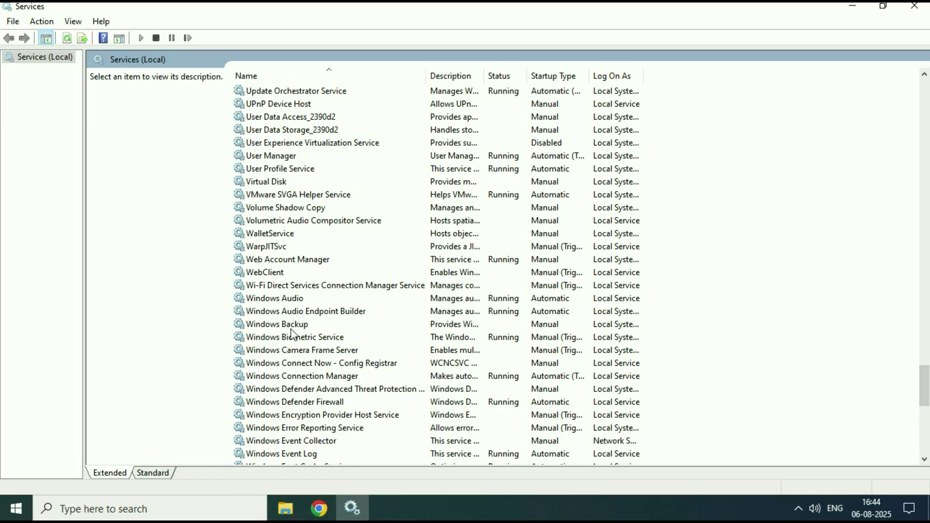
{"action": "left_click", "coordinate": [272, 301]}
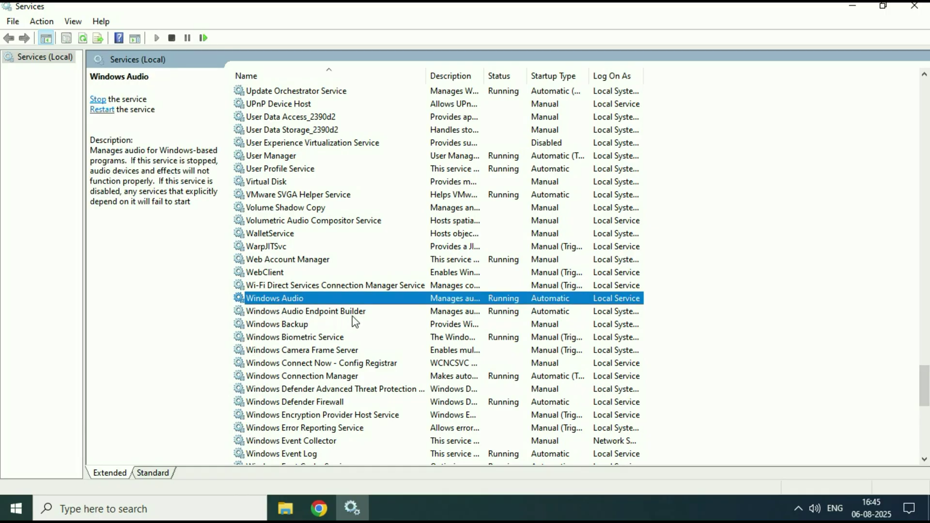
{"action": "left_click", "coordinate": [319, 311]}
{"action": "left_click", "coordinate": [301, 299]}
{"action": "right_click", "coordinate": [306, 298]}
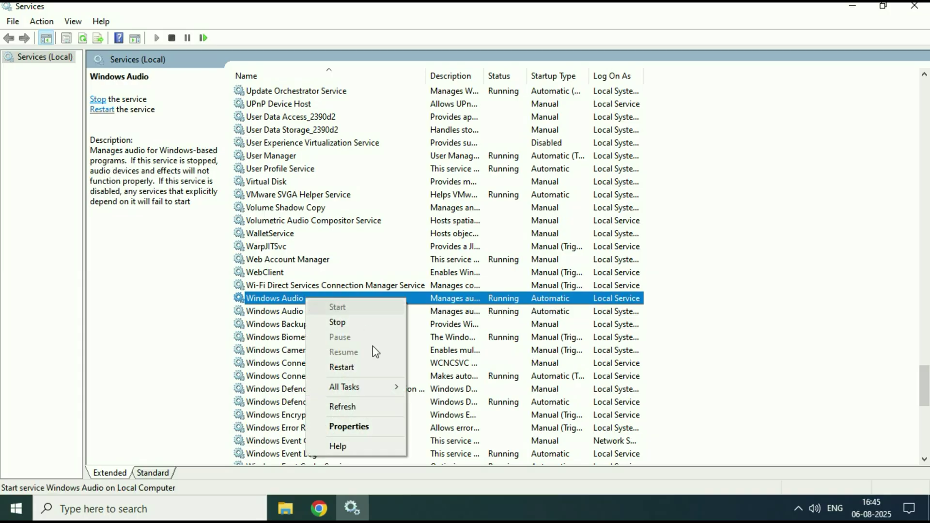
{"action": "left_click", "coordinate": [365, 429]}
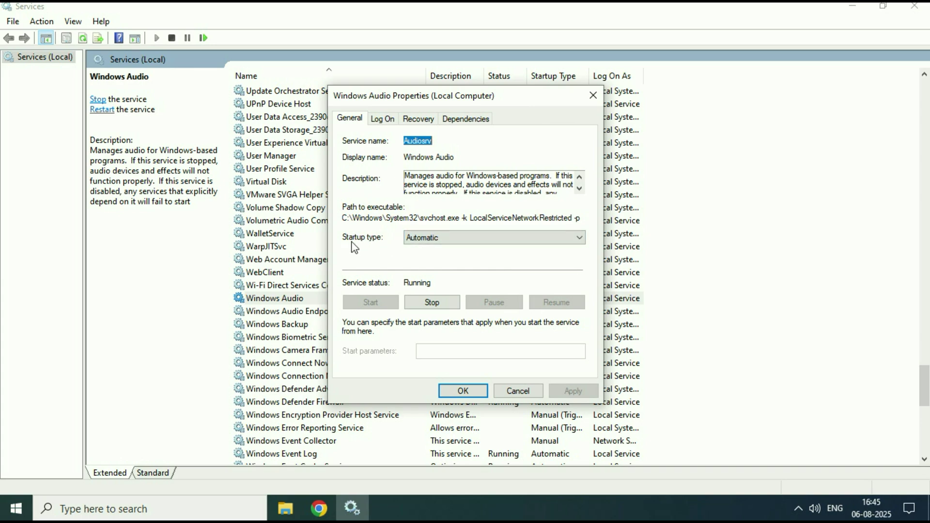
{"action": "left_click", "coordinate": [464, 390]}
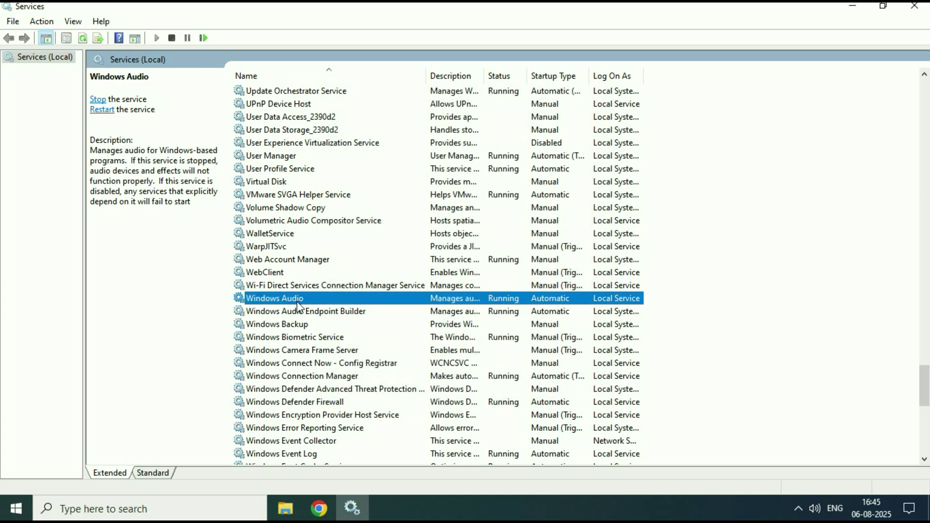
{"action": "right_click", "coordinate": [316, 301]}
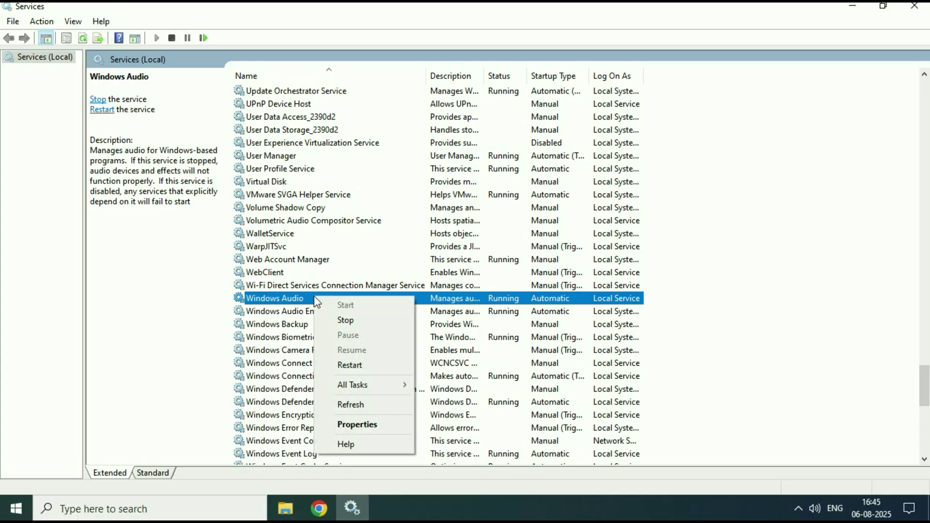
{"action": "left_click", "coordinate": [369, 364]}
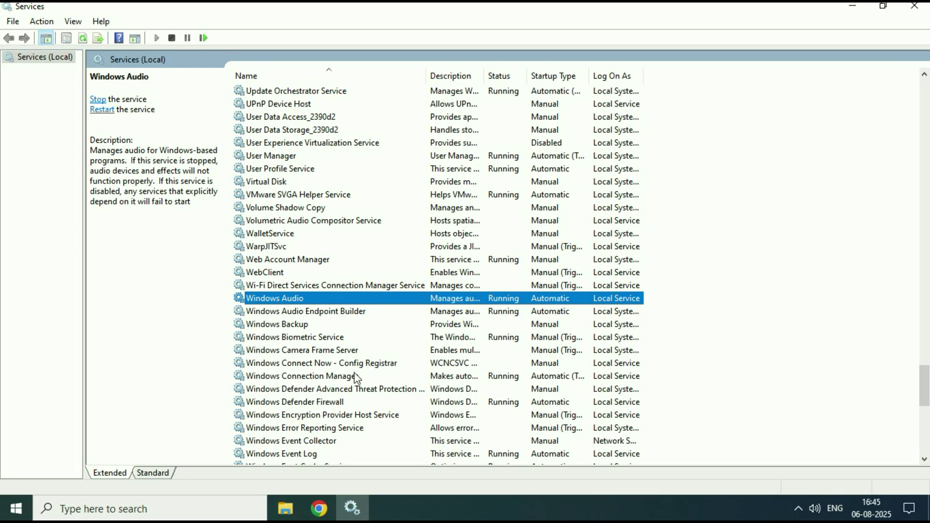
Check that the Windows Audio Endpoint Builder service's startup type is Automatic, restart it together with Windows Audio, and close the Services console.
{"action": "left_click", "coordinate": [330, 314]}
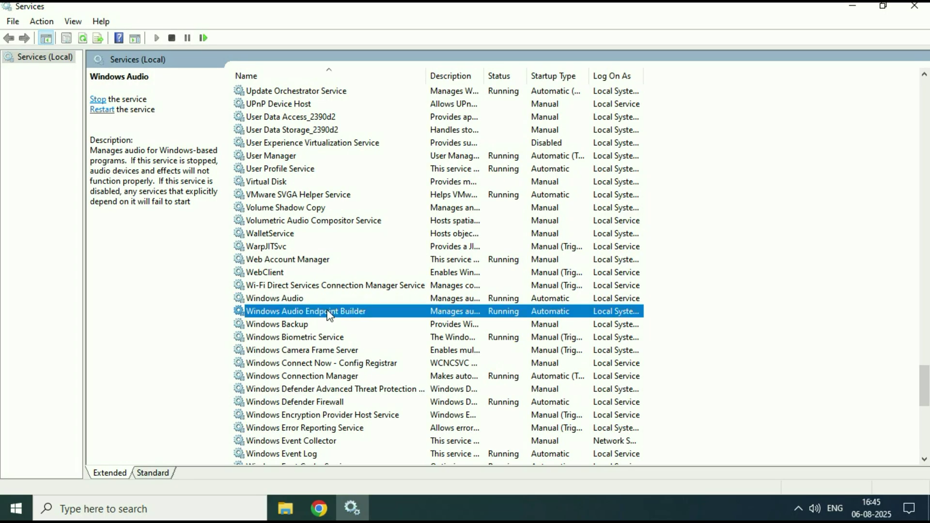
{"action": "right_click", "coordinate": [328, 312]}
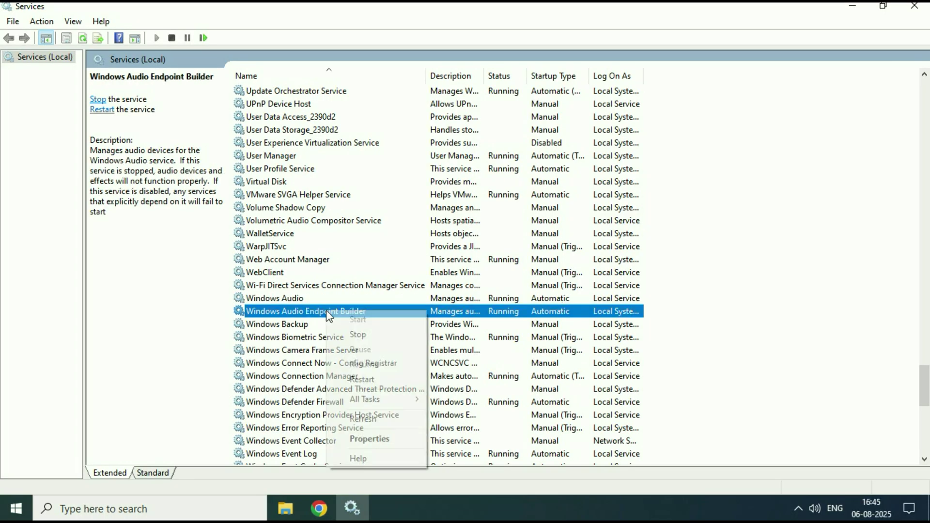
{"action": "left_click", "coordinate": [379, 443]}
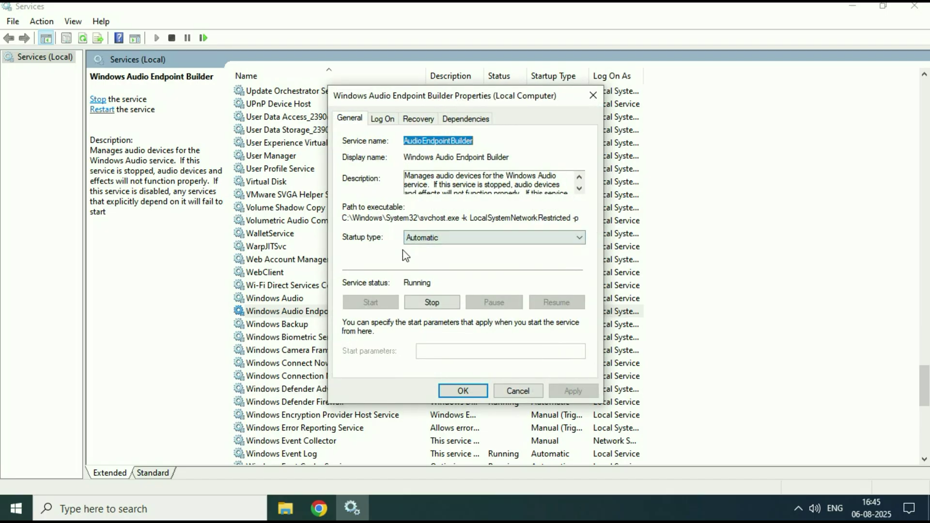
{"action": "left_click", "coordinate": [463, 390]}
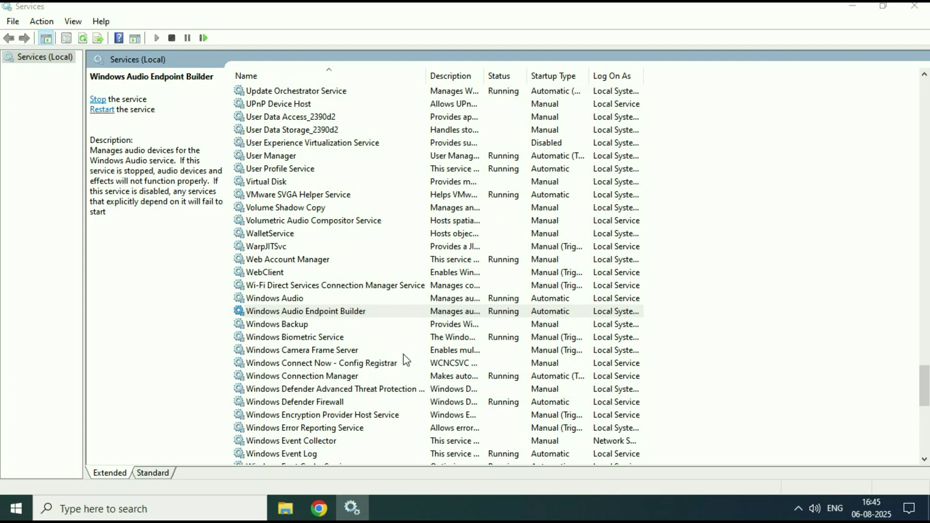
{"action": "right_click", "coordinate": [330, 313]}
{"action": "left_click", "coordinate": [386, 380]}
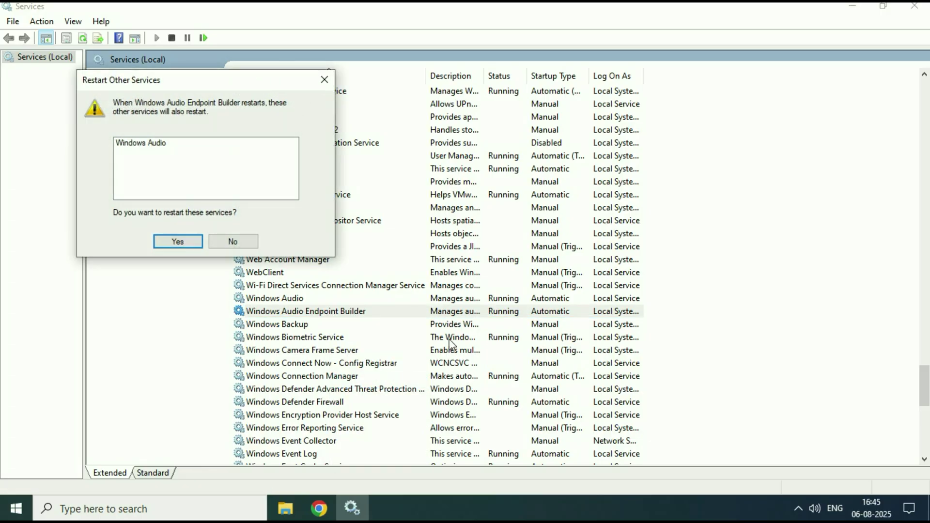
{"action": "left_click", "coordinate": [189, 244]}
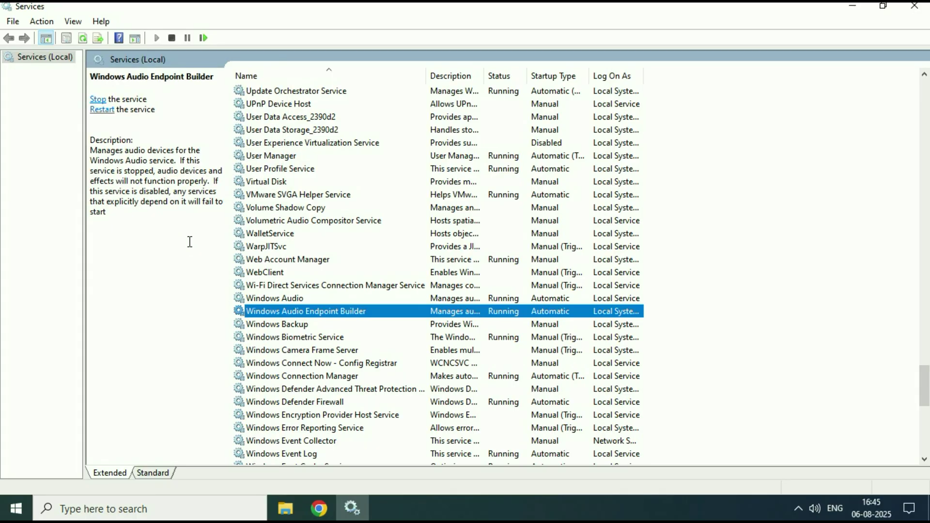
{"action": "left_click", "coordinate": [915, 7]}
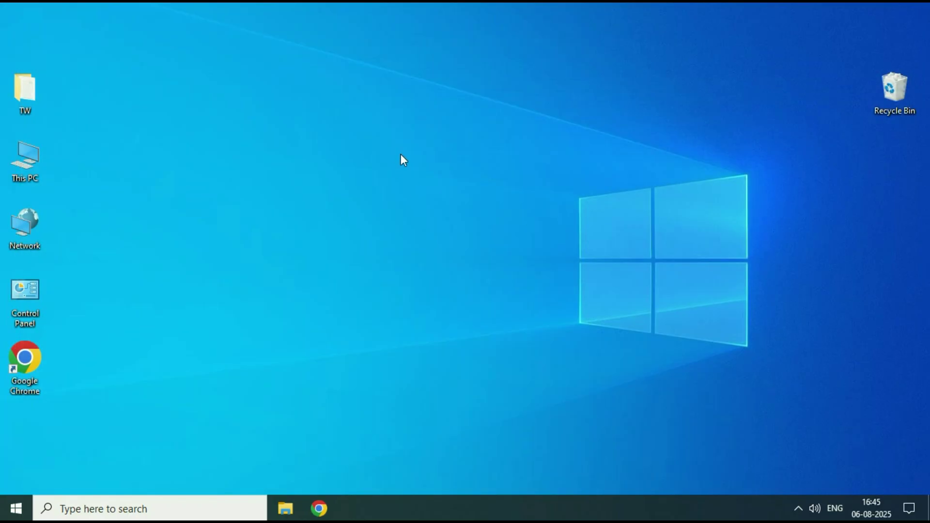